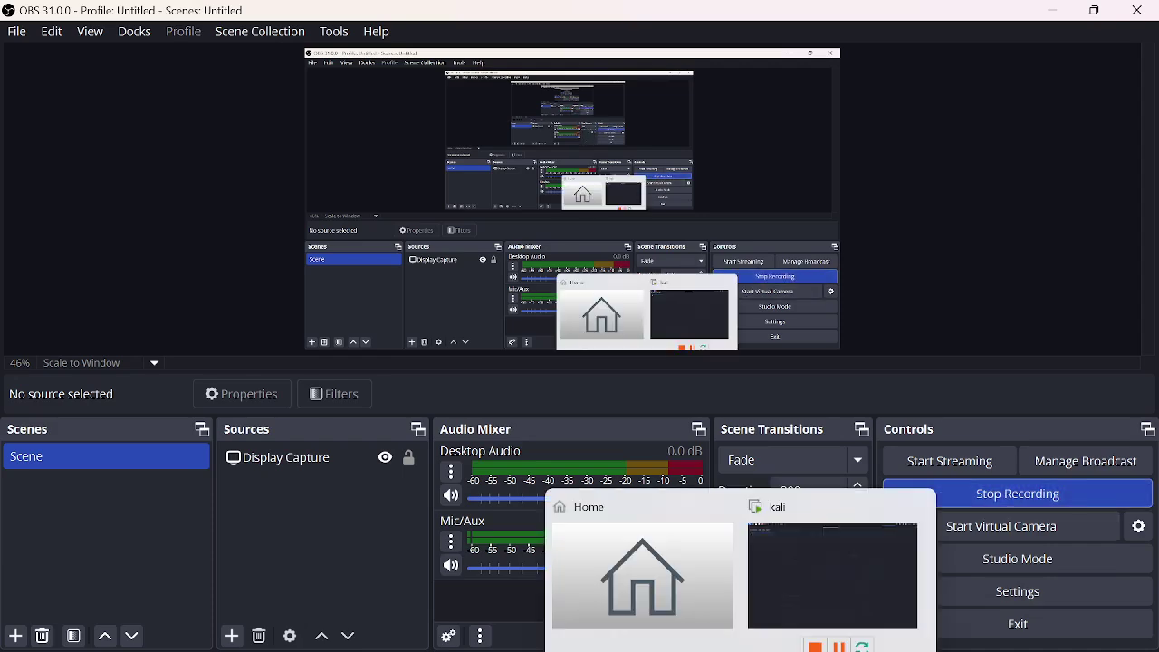
click(781, 563)
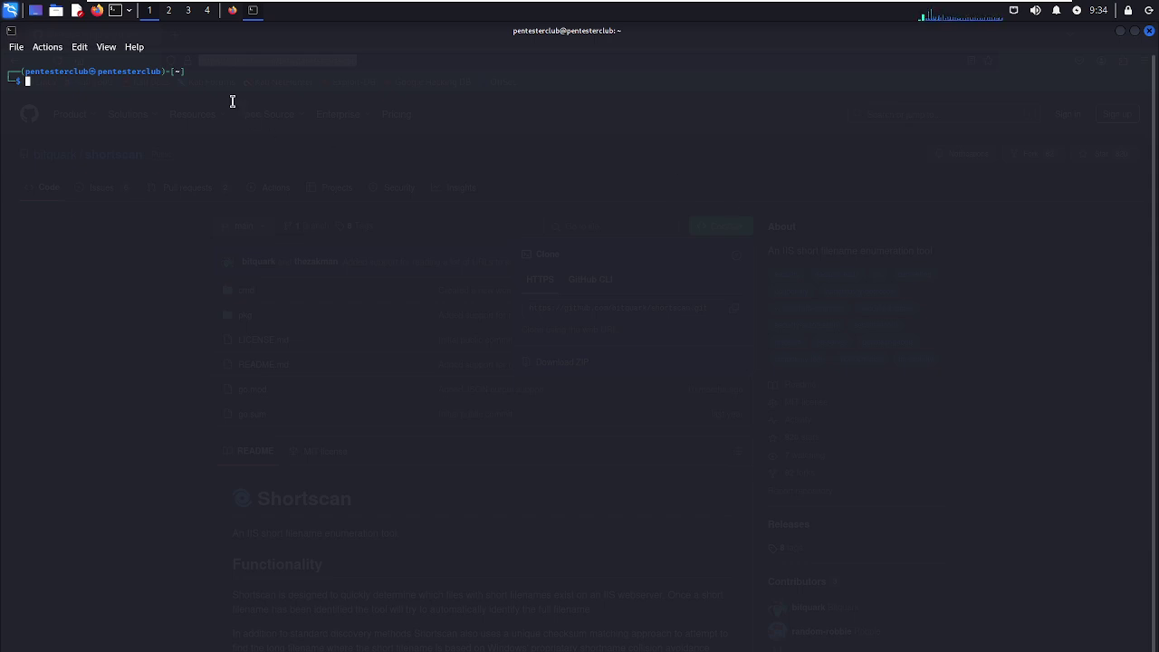
click(232, 11)
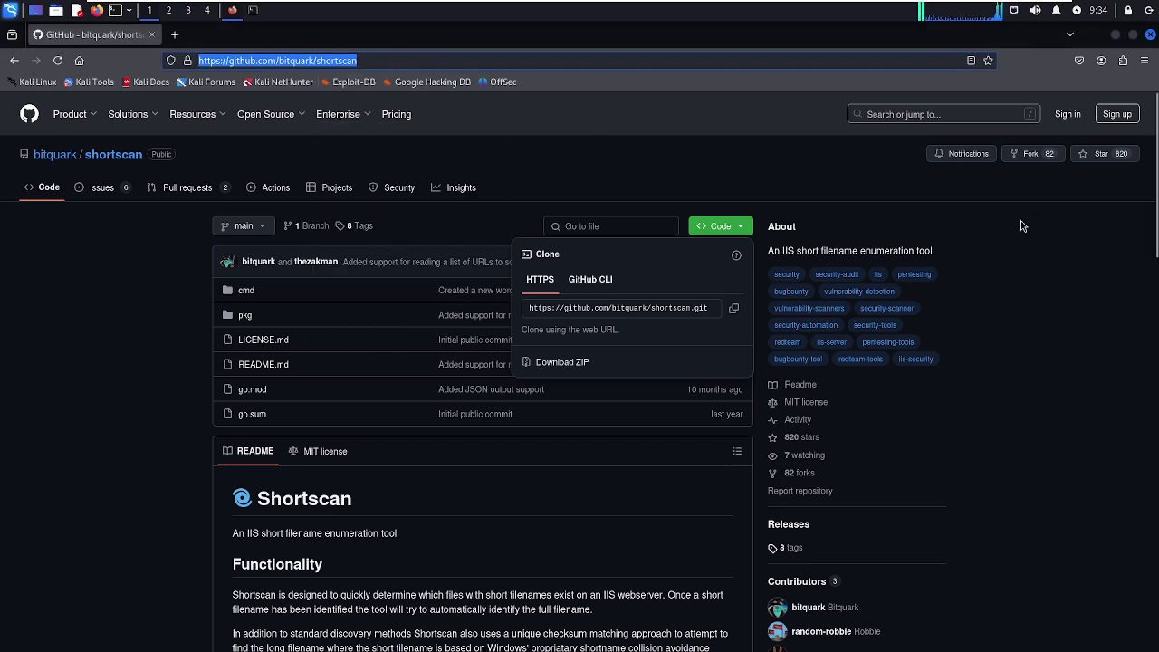
click(255, 12)
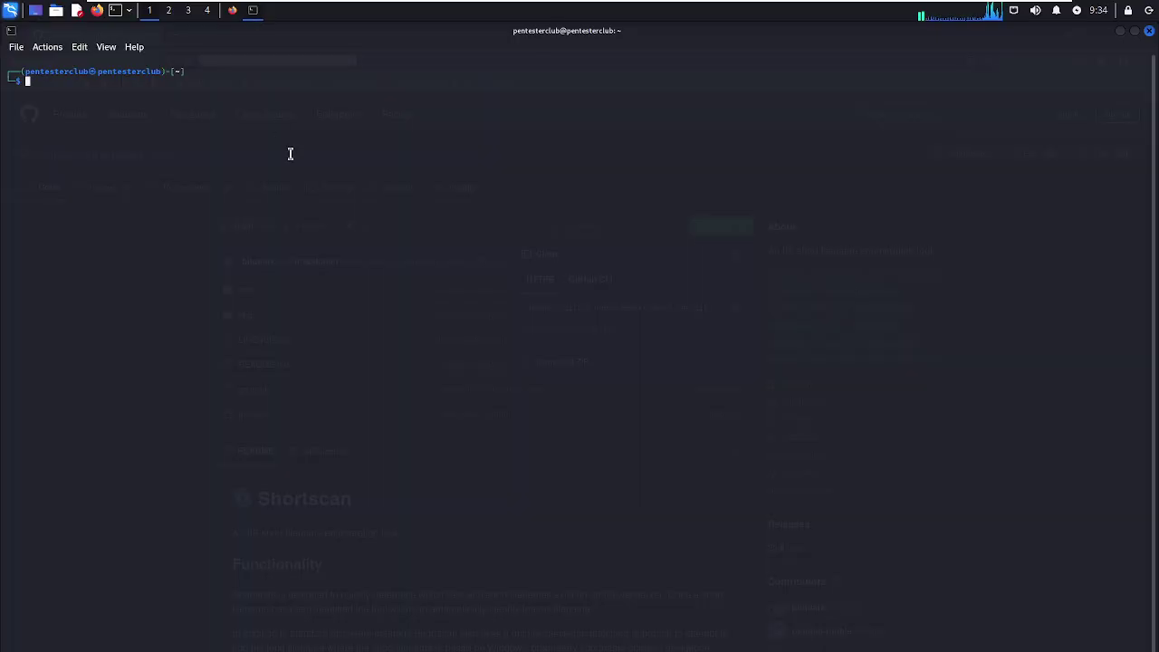
text(git clone)
right_click(291, 160)
click(316, 179)
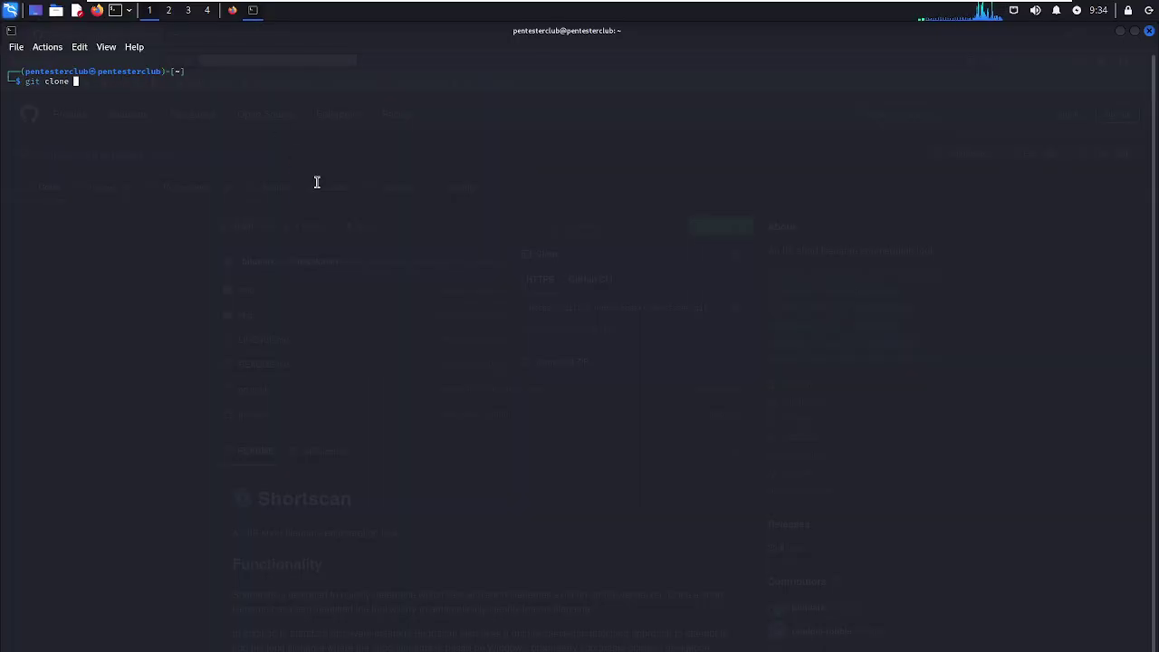
key(Return)
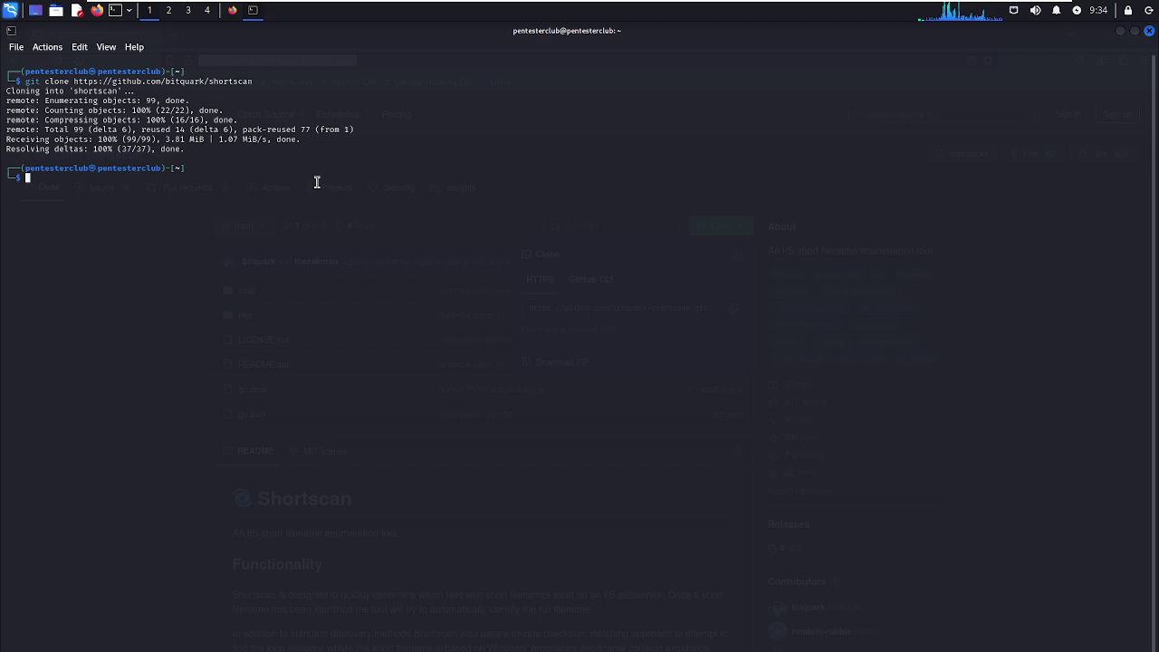
- Enter the cloned shortscan directory and list all its files in long format, including hidden ones
text(cd shortscan)
key(Return)
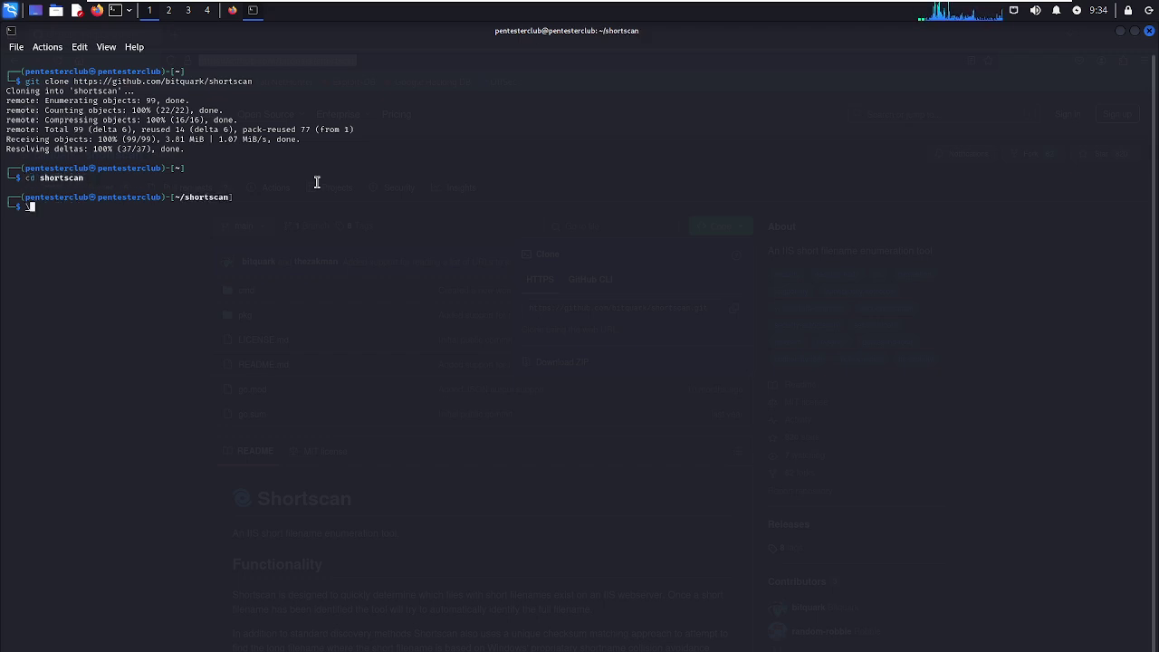
text(ls -al)
key(Return)
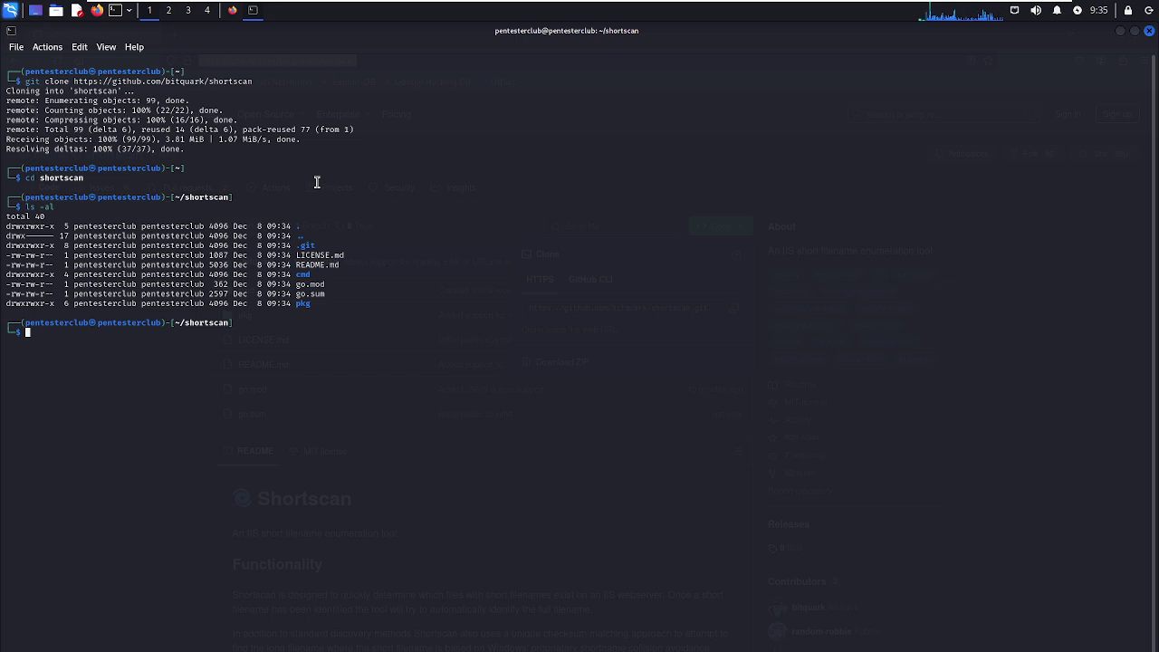
- Build the tool from cmd/shortscan/main.go with go build
text(go build )
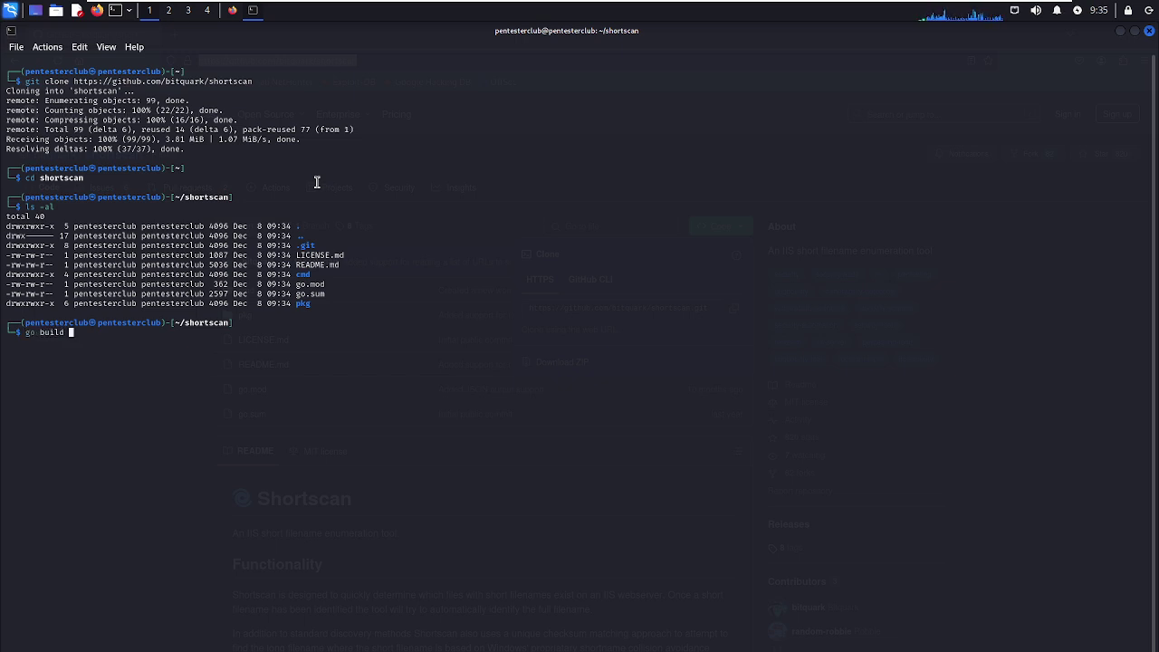
text(cmd/shortscan)
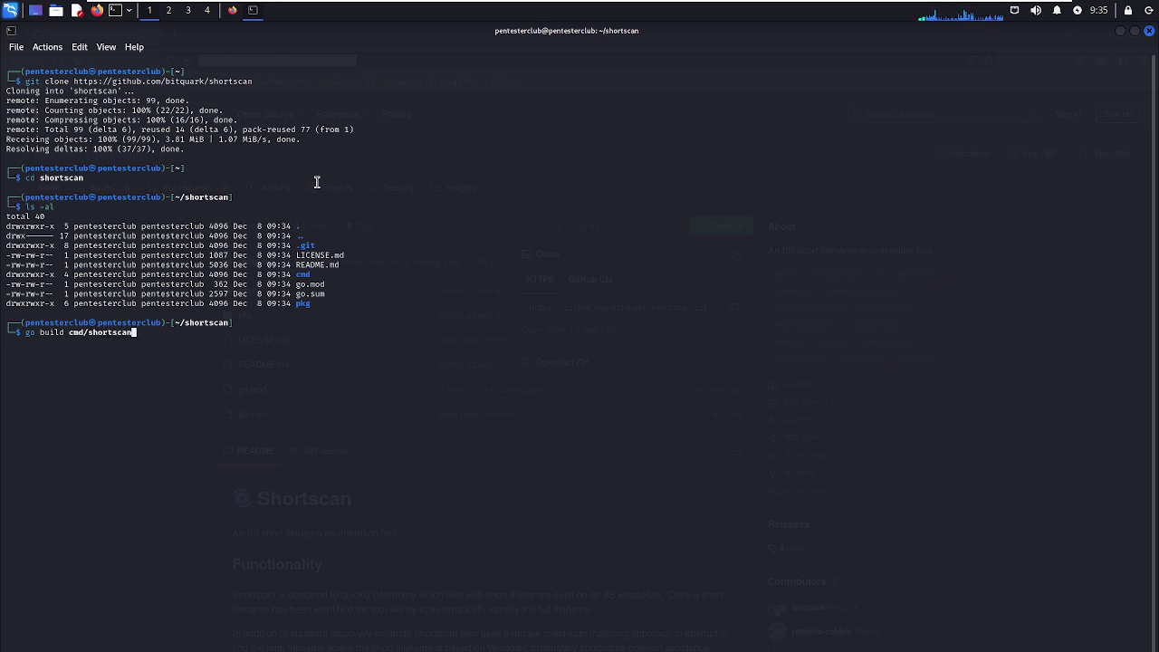
text(/main.go)
key(Return)
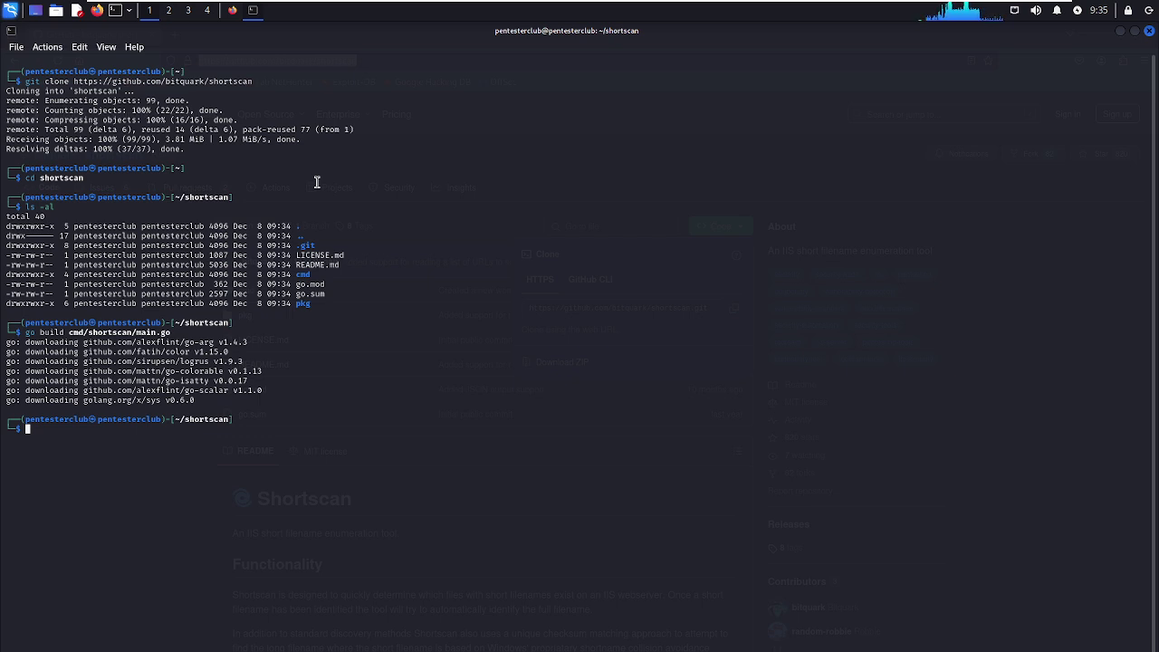
- Run cmd/shortscan/main.go with go run and no arguments, and look over its usage output
text(go)
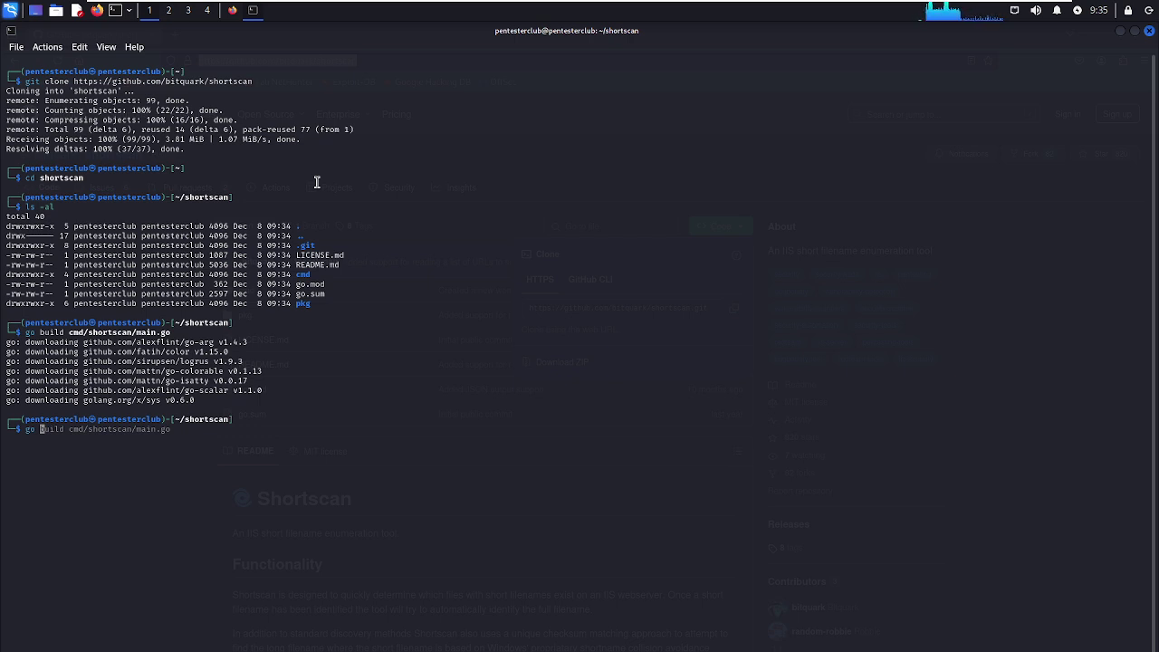
text(run)
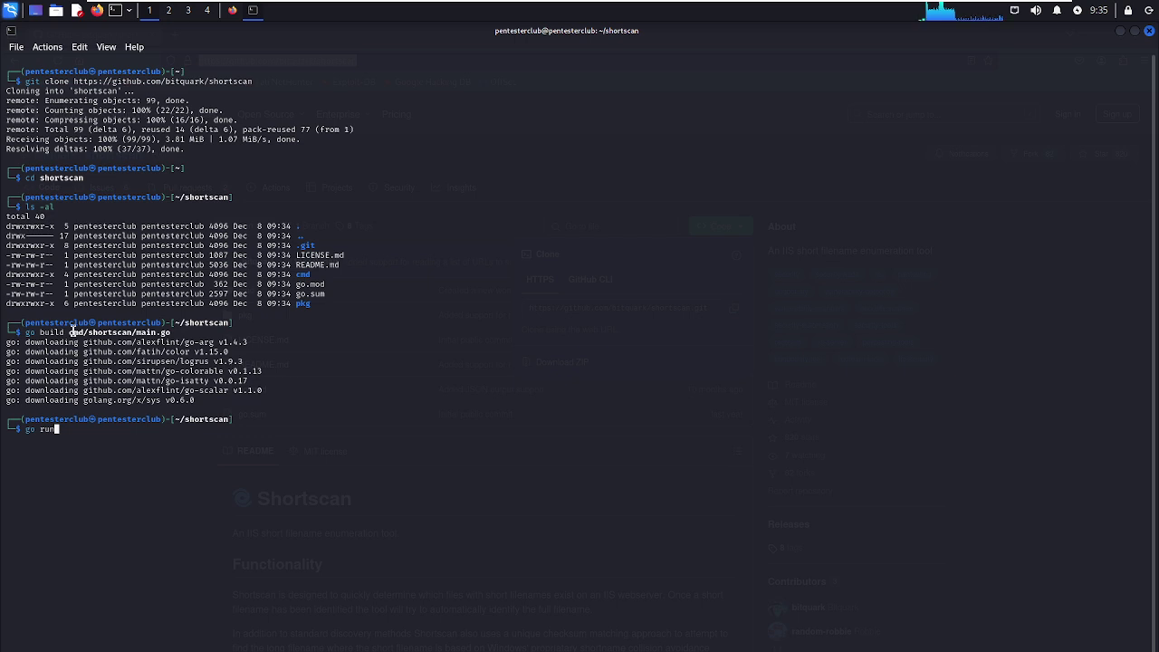
drag(70, 332, 185, 333)
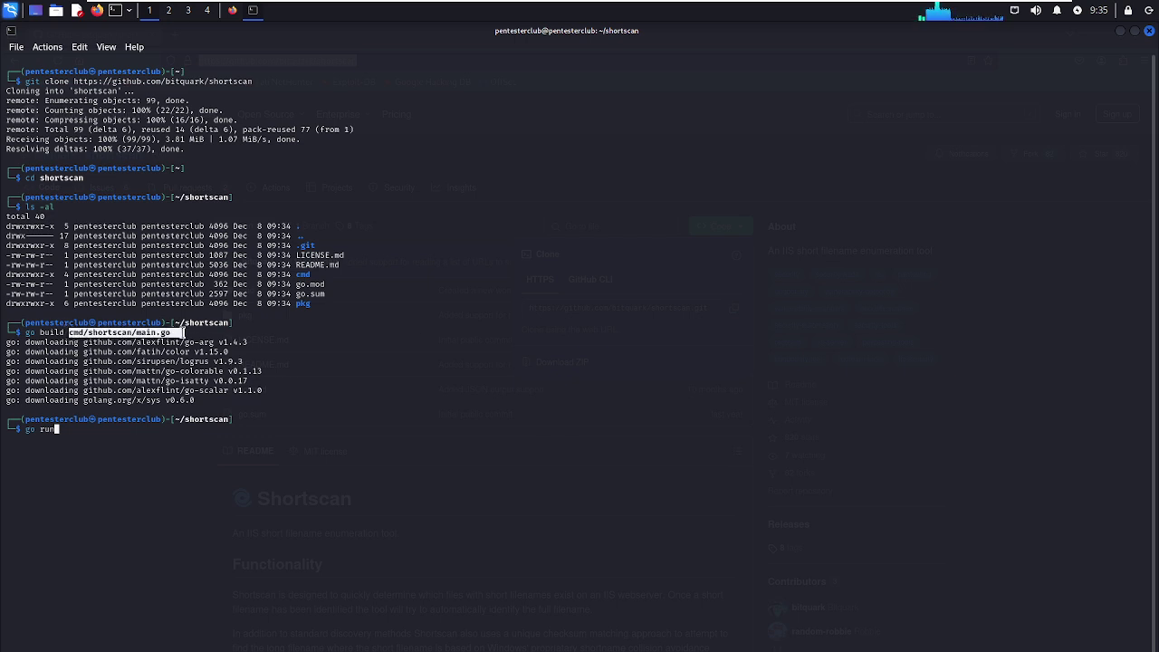
right_click(185, 333)
click(211, 337)
right_click(374, 349)
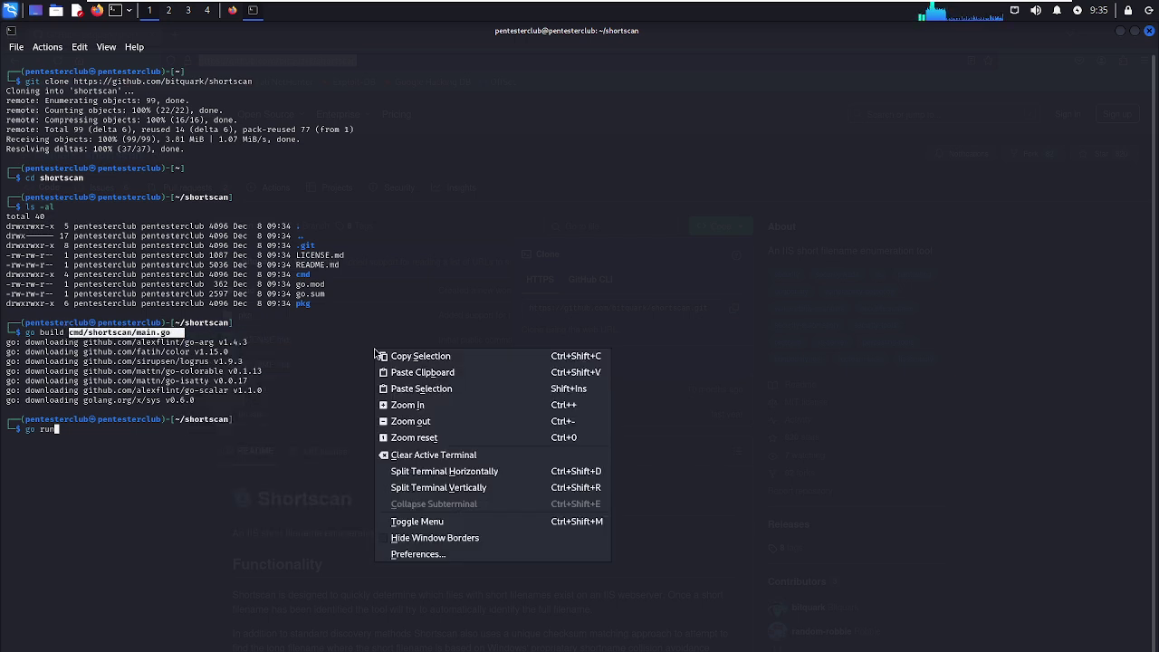
click(335, 346)
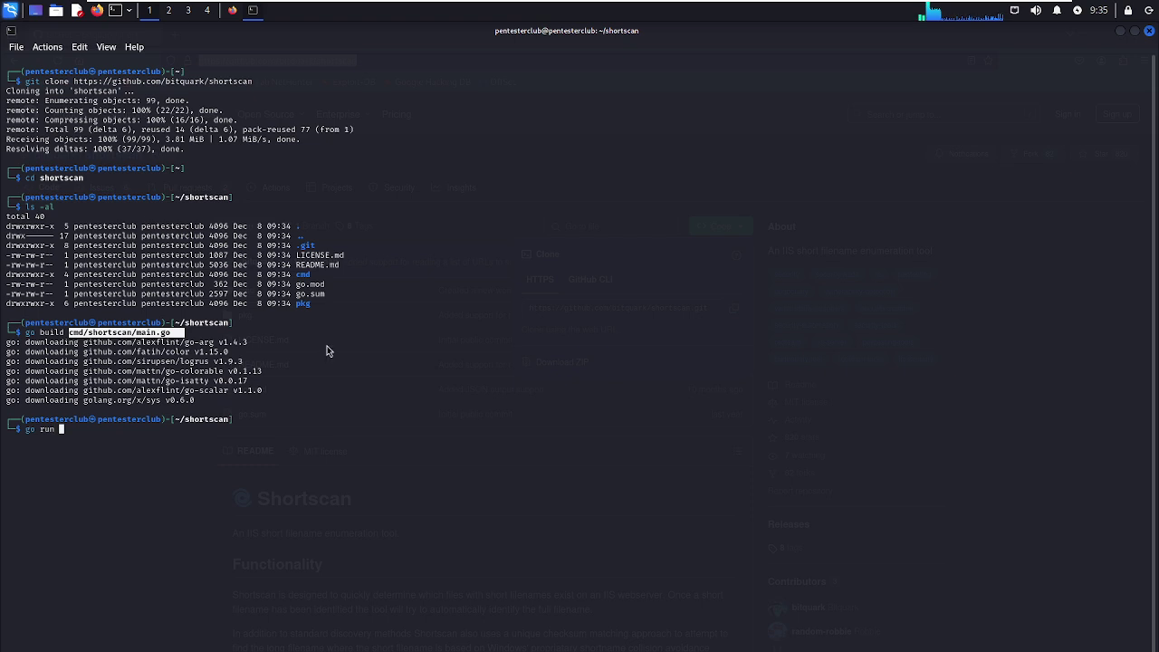
right_click(328, 351)
click(352, 368)
key(Return)
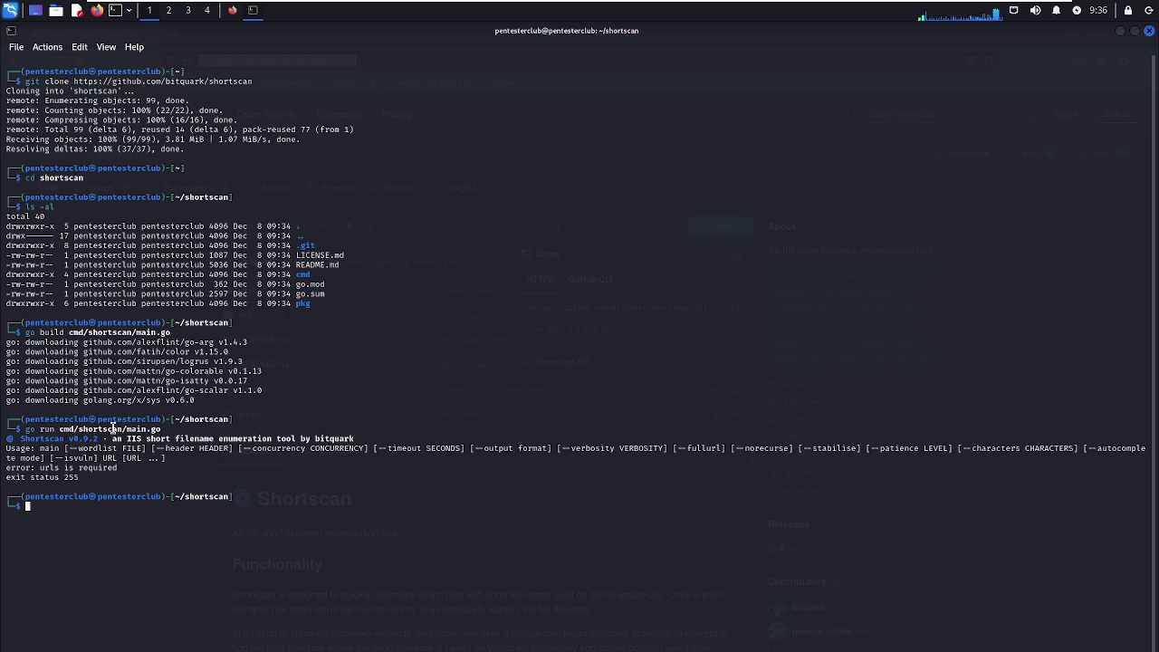
drag(102, 435, 259, 481)
click(374, 523)
- Clear the terminal, enlarge its text and run cmd/shortscan/main.go with the --help option
text(clear)
key(Return)
key(Up)
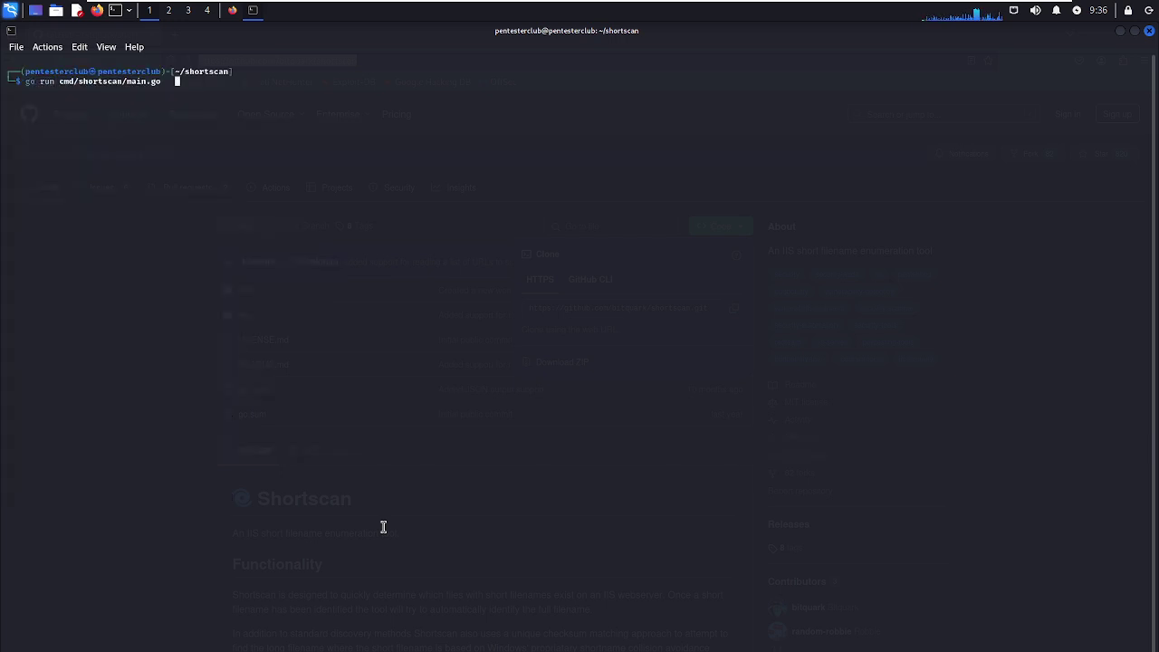
key(BackSpace)
key(BackSpace)
text(--help)
key(BackSpace)
key(BackSpace)
text(p)
key(ctrl+plus)
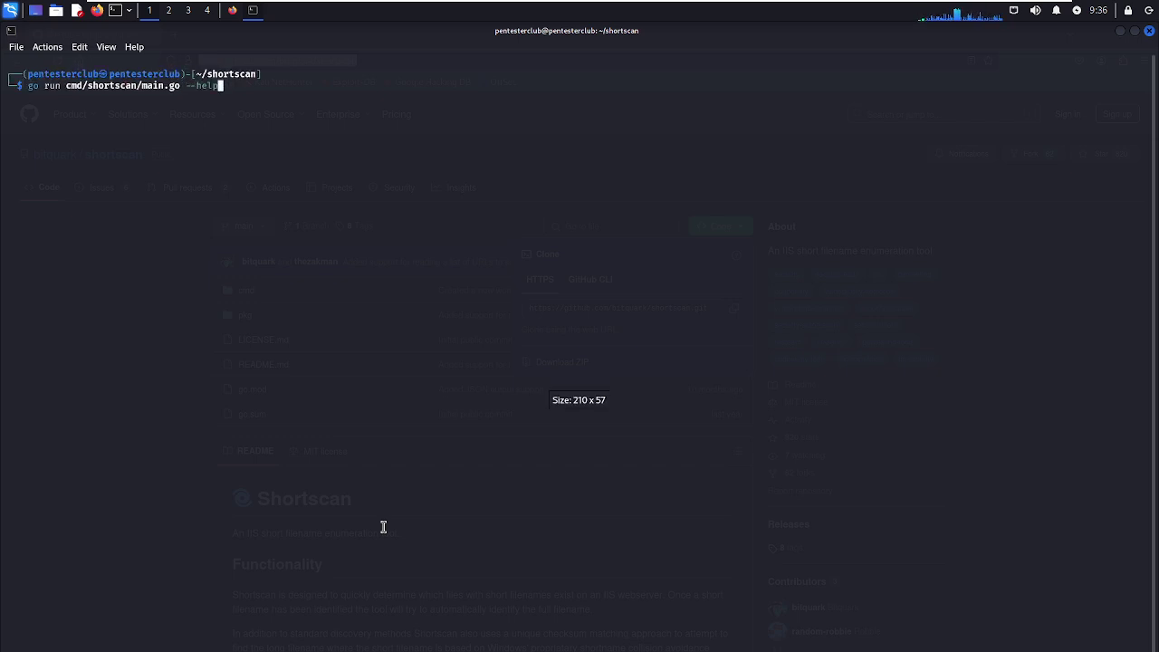
key(ctrl+plus)
key(Return)
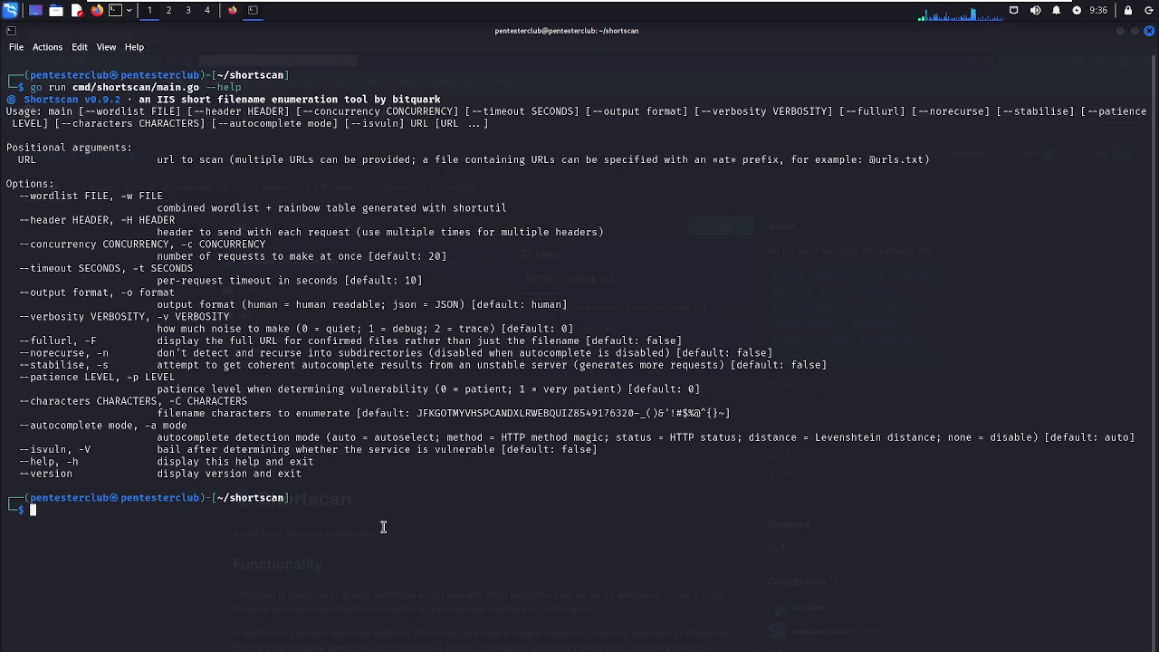
key(Up)
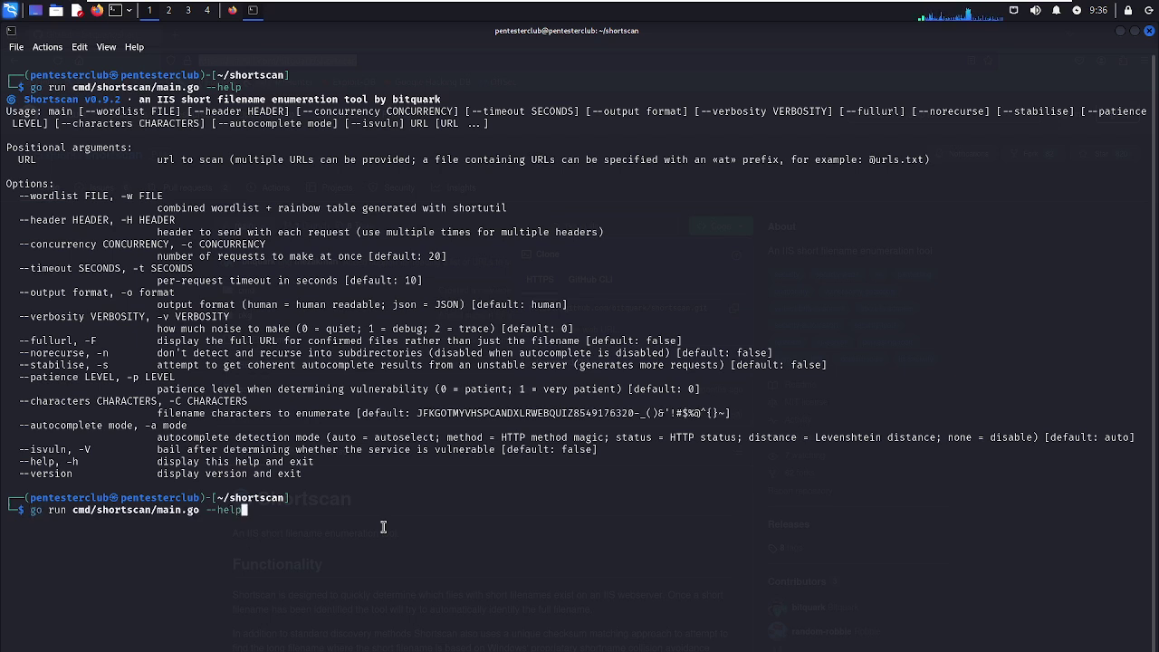
key(Left)
key(Left)
key(Left)
key(Left)
key(Left)
key(Left)
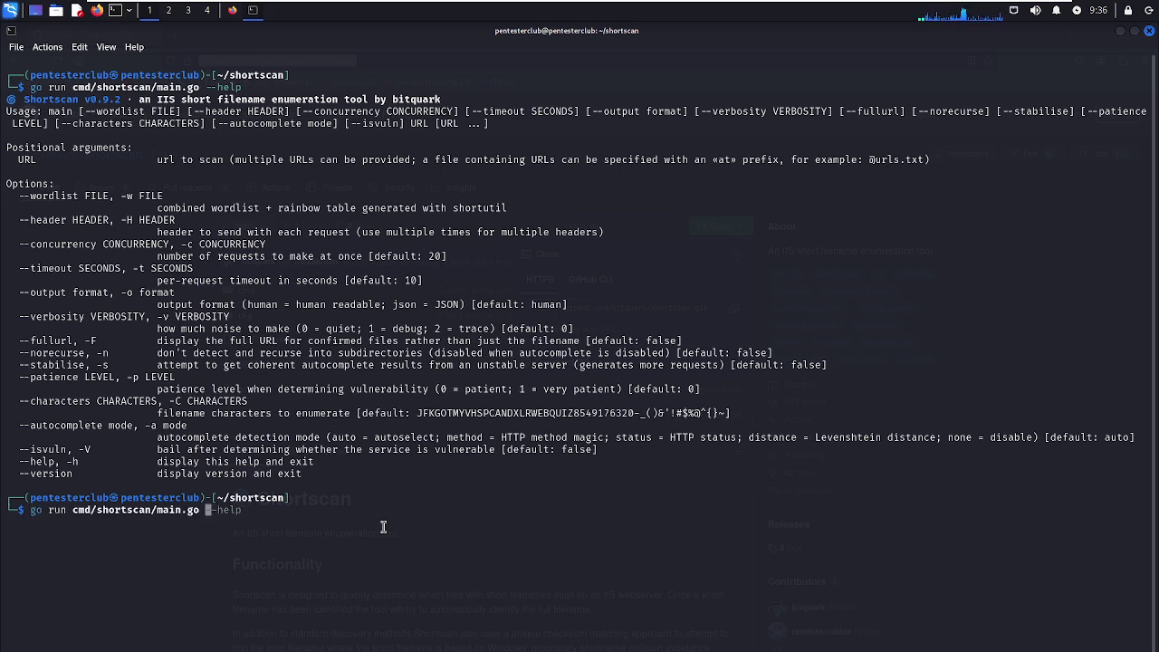
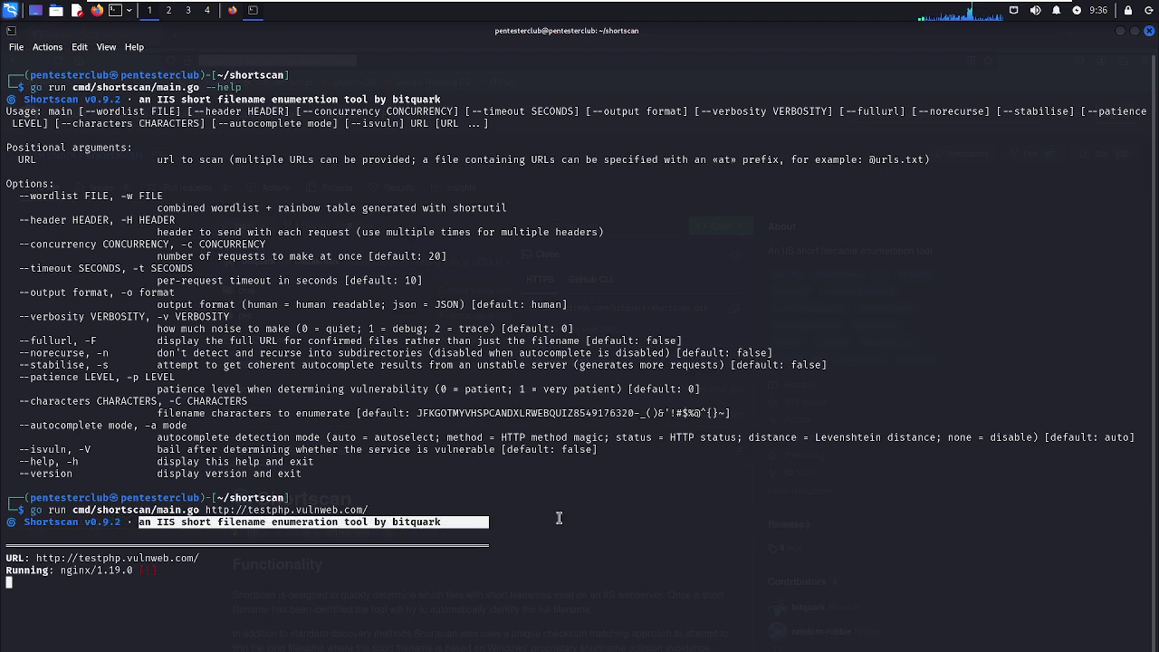
click(629, 515)
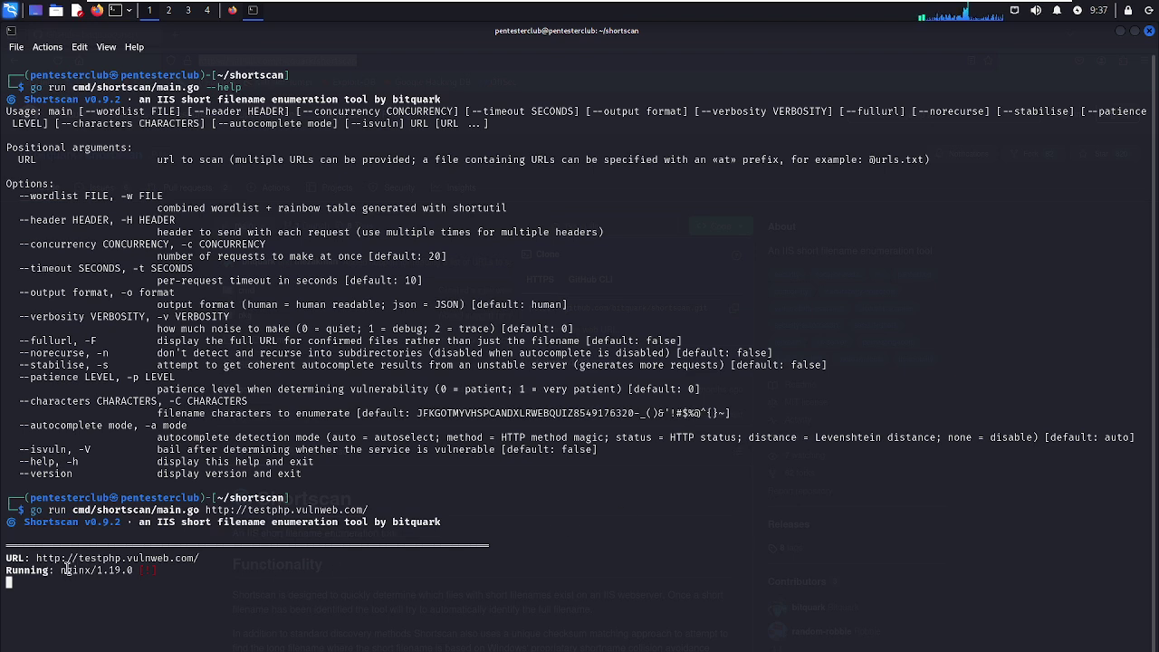
drag(58, 570, 174, 582)
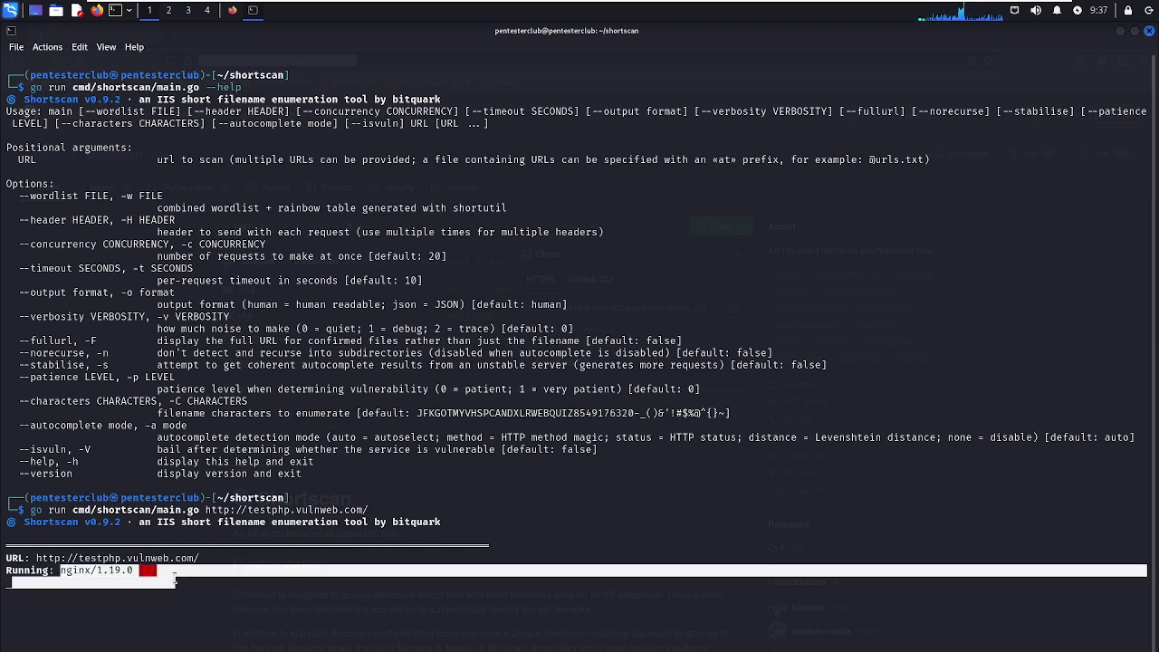
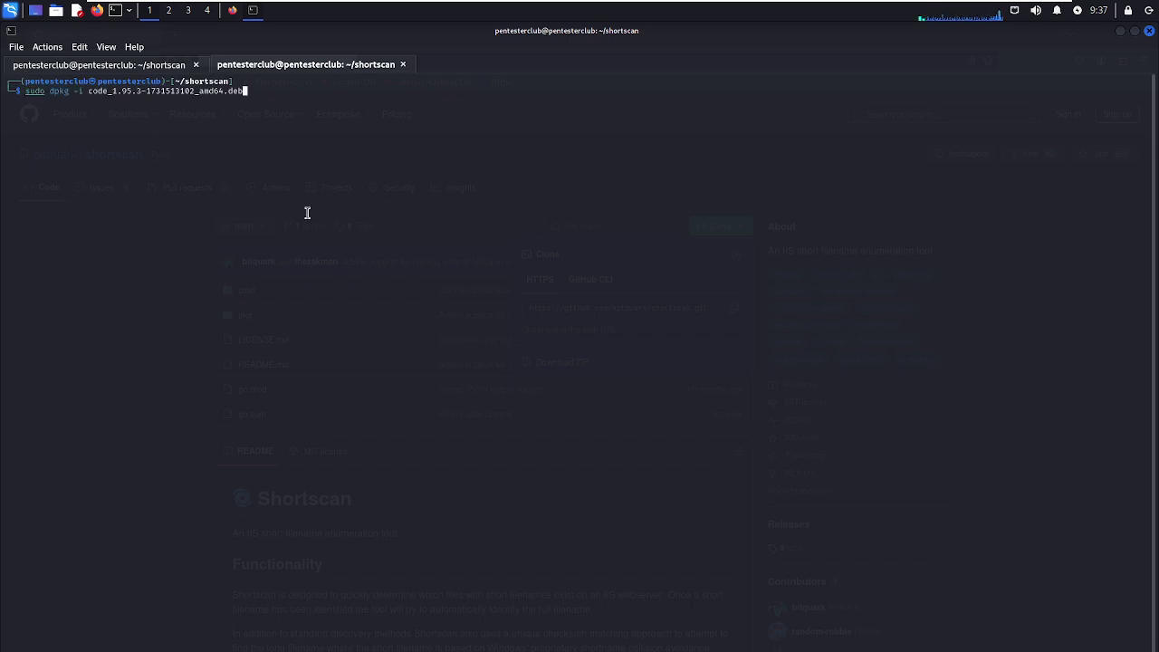
key(ctrl+u)
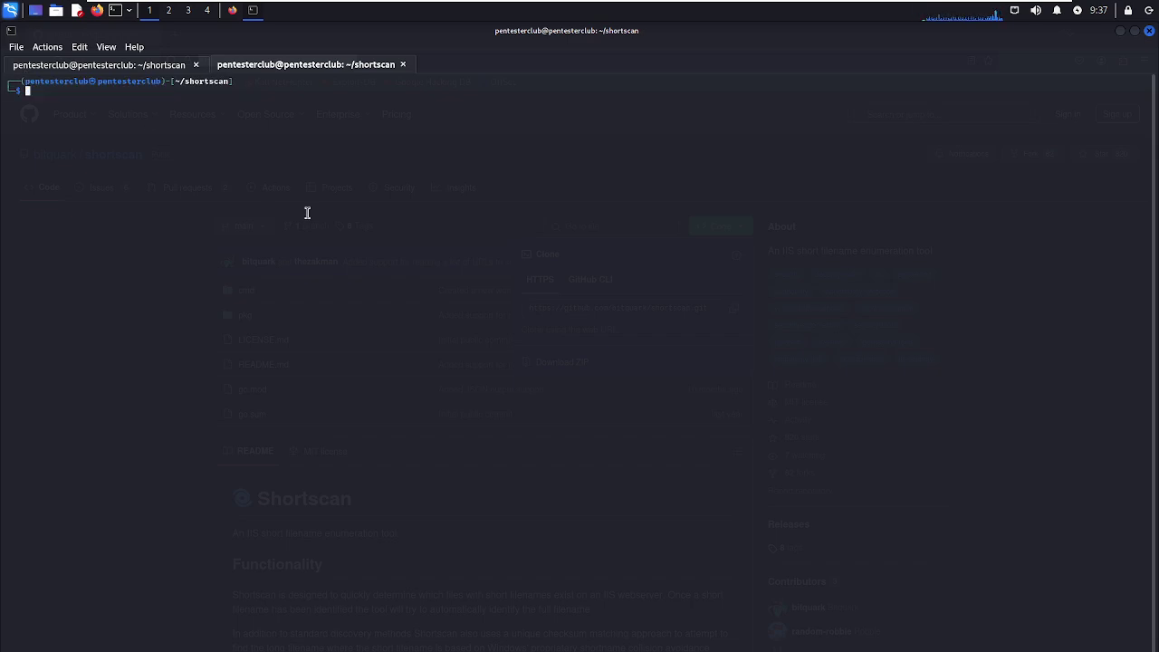
click(110, 65)
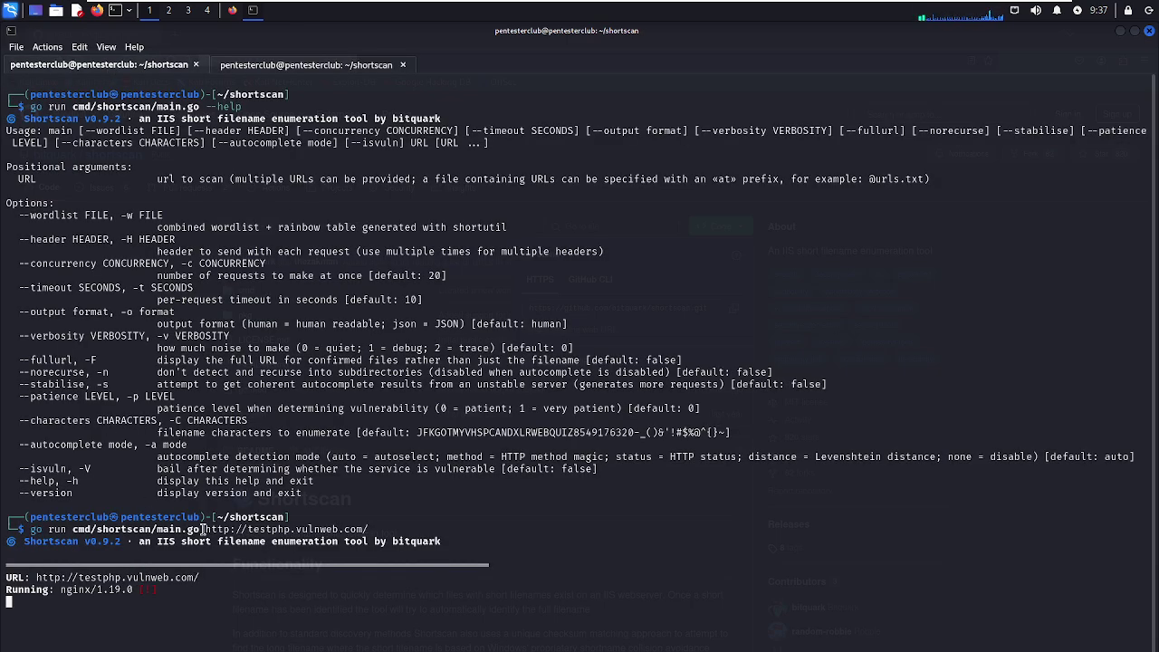
drag(203, 529, 33, 529)
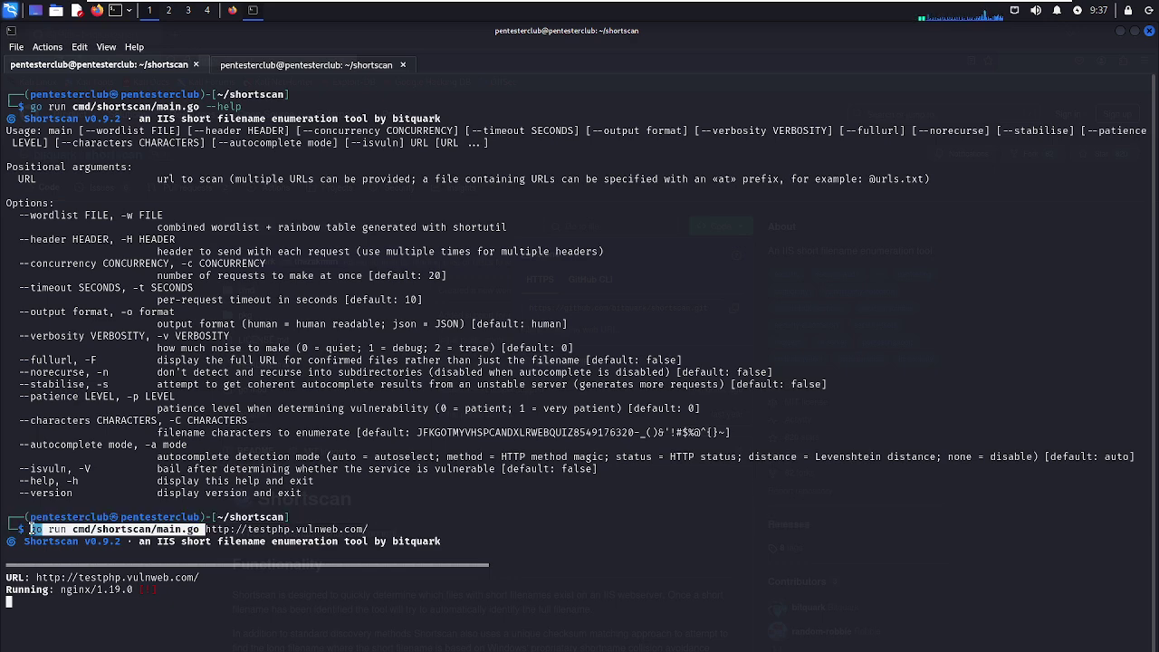
right_click(33, 528)
click(54, 323)
click(318, 67)
right_click(307, 112)
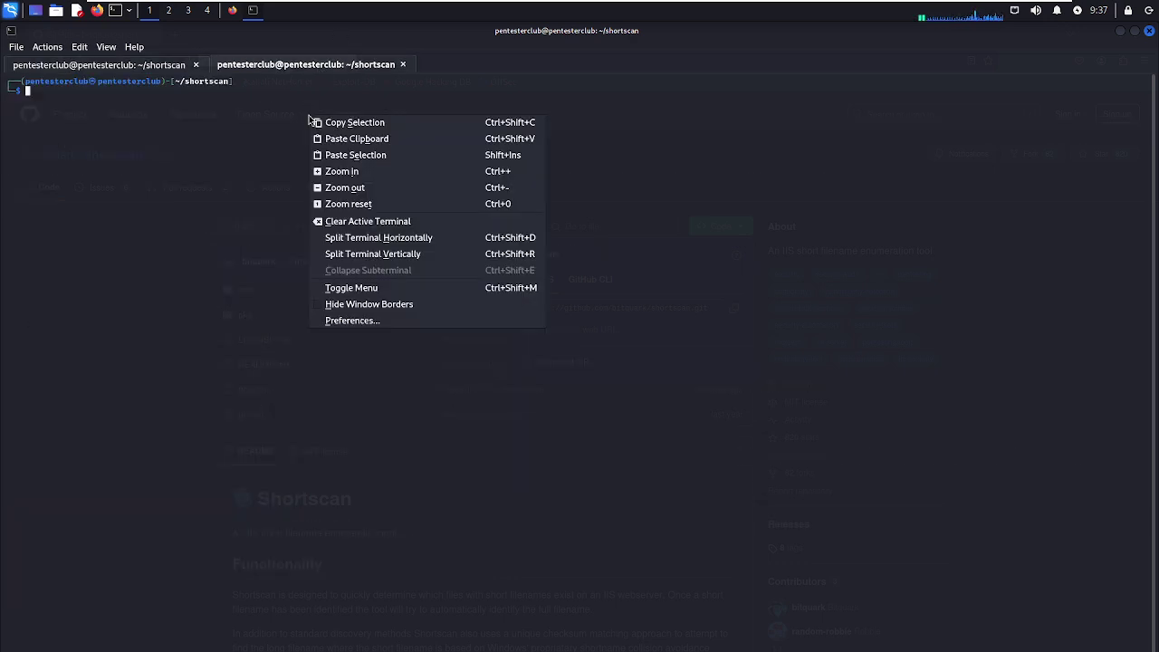
click(365, 142)
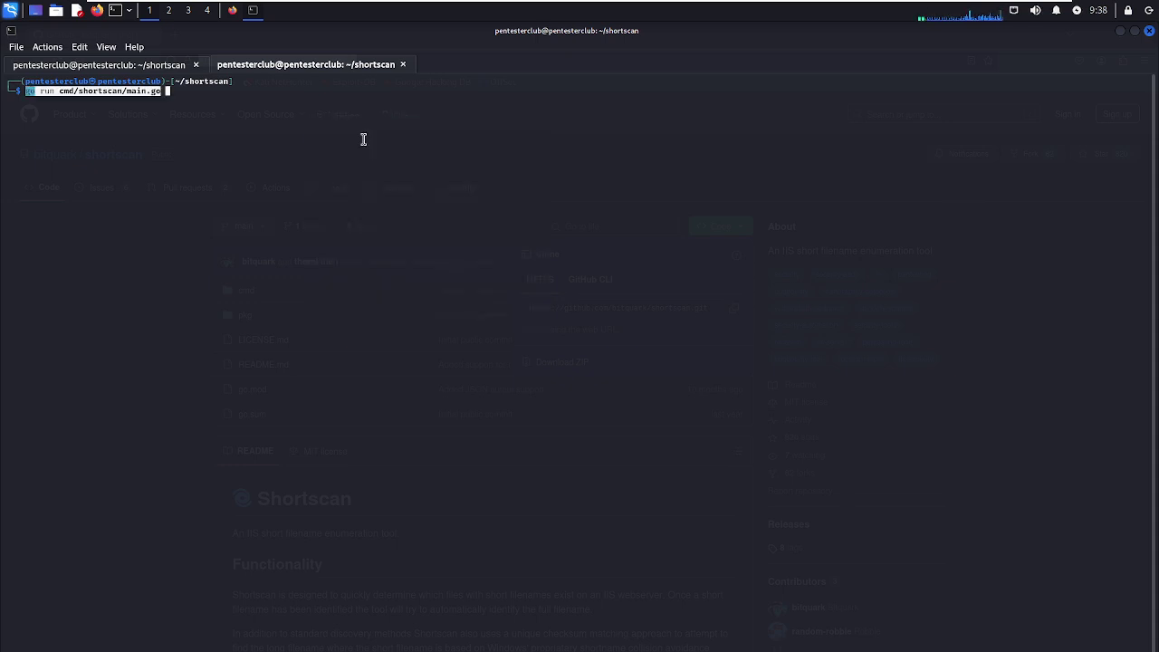
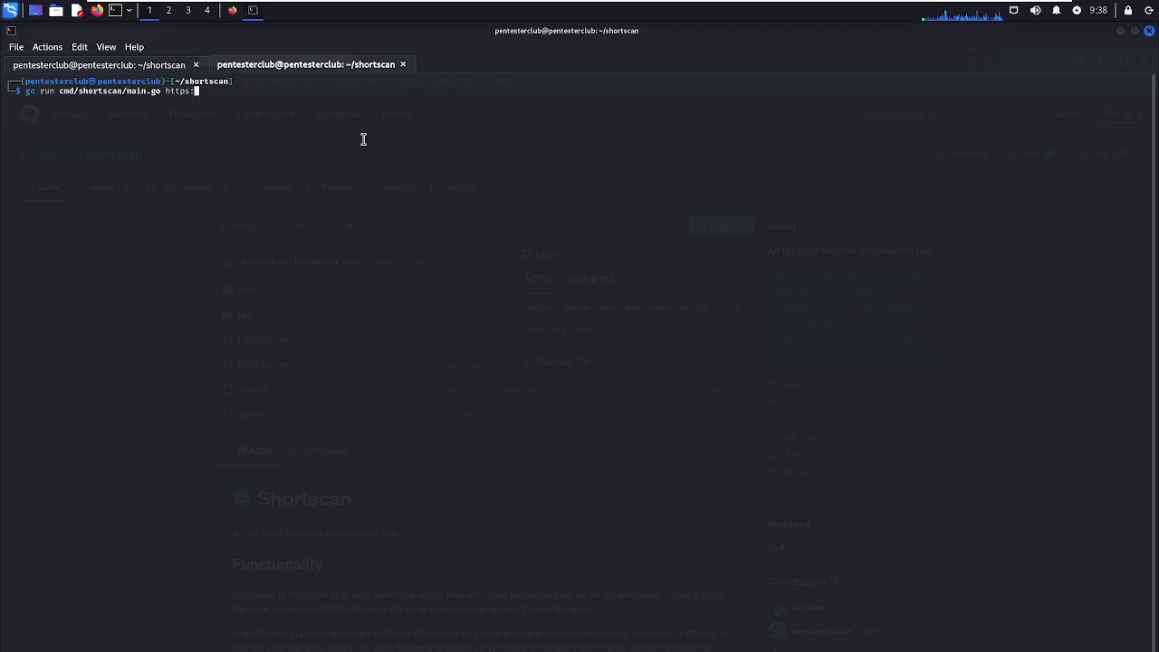
text(oogle.com/)
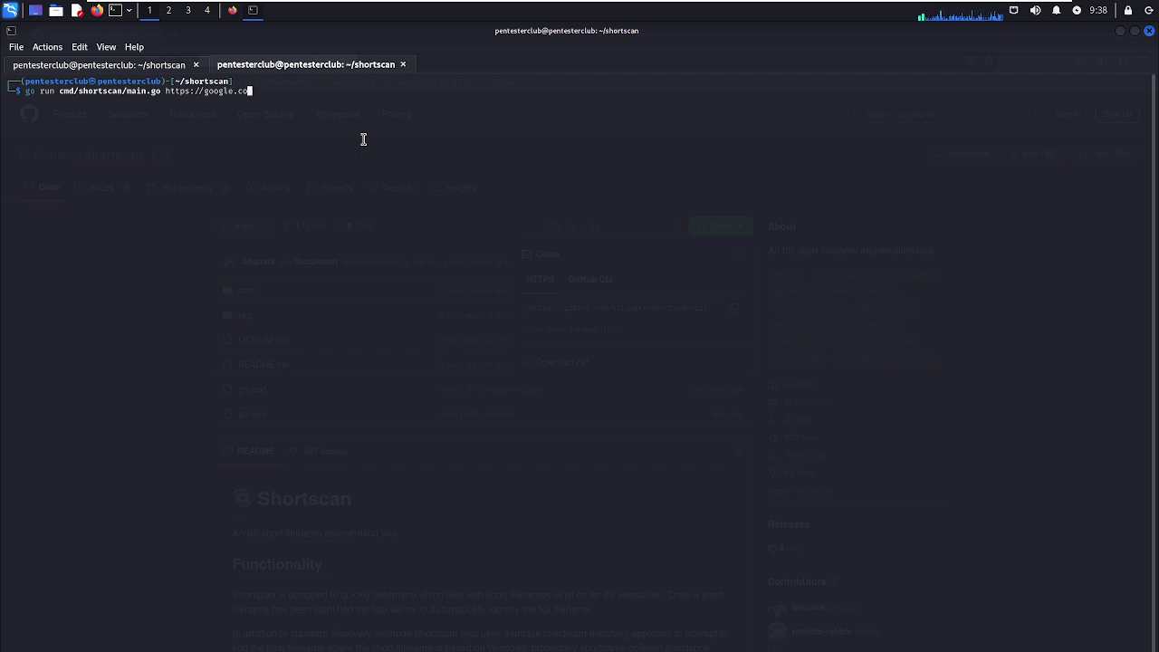
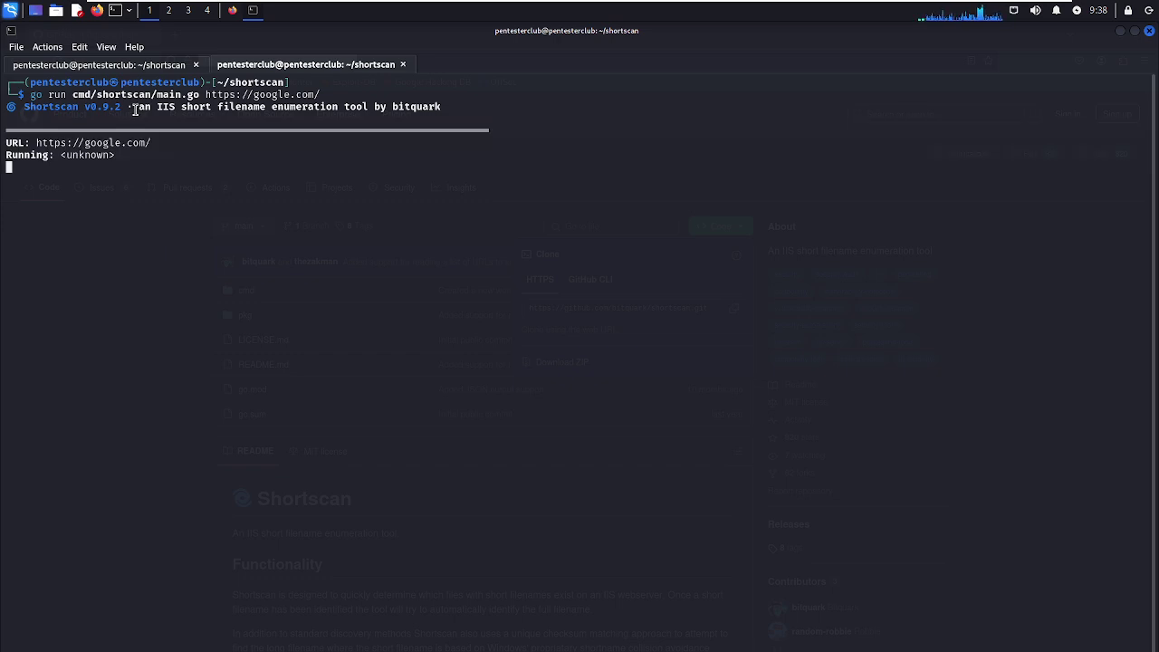
- Examine the testphp.vulnweb.com scan's vulnerability verdict and request statistics, and check the progress of the google.com scan
click(124, 70)
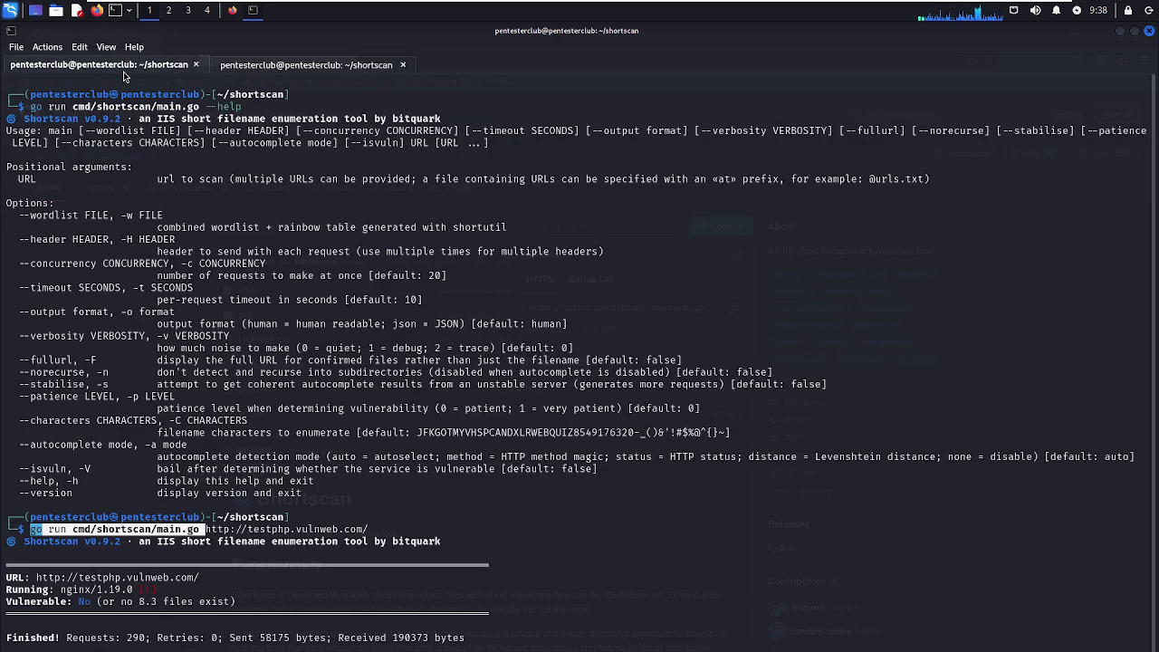
click(441, 419)
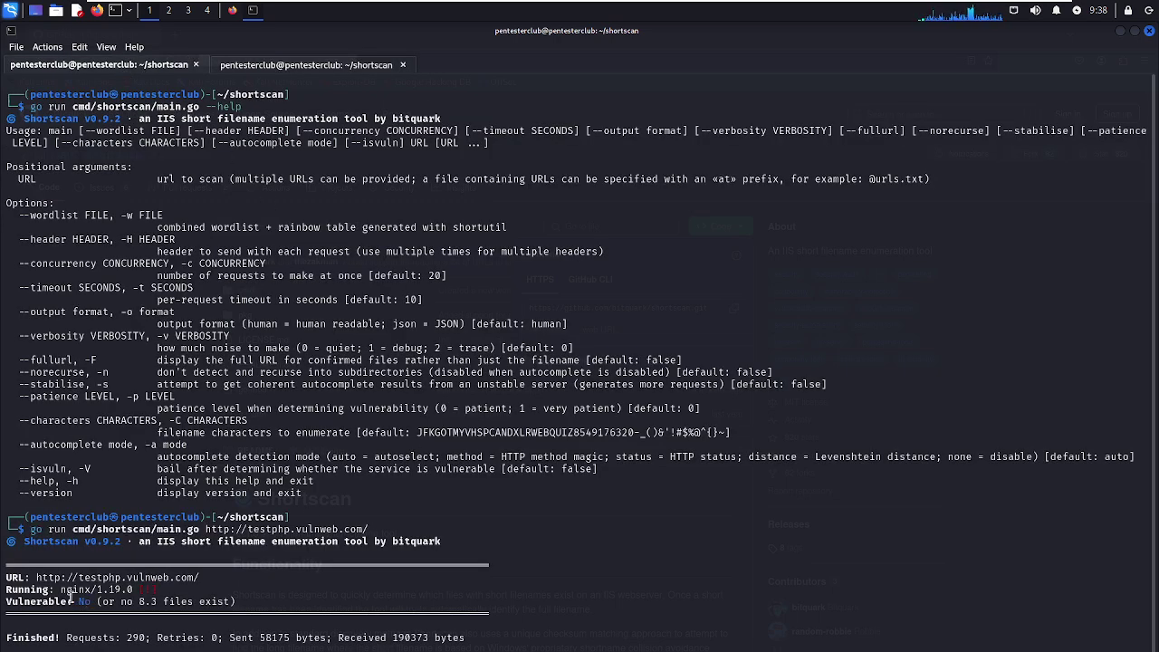
drag(246, 602, 3, 602)
click(353, 562)
drag(113, 602, 245, 602)
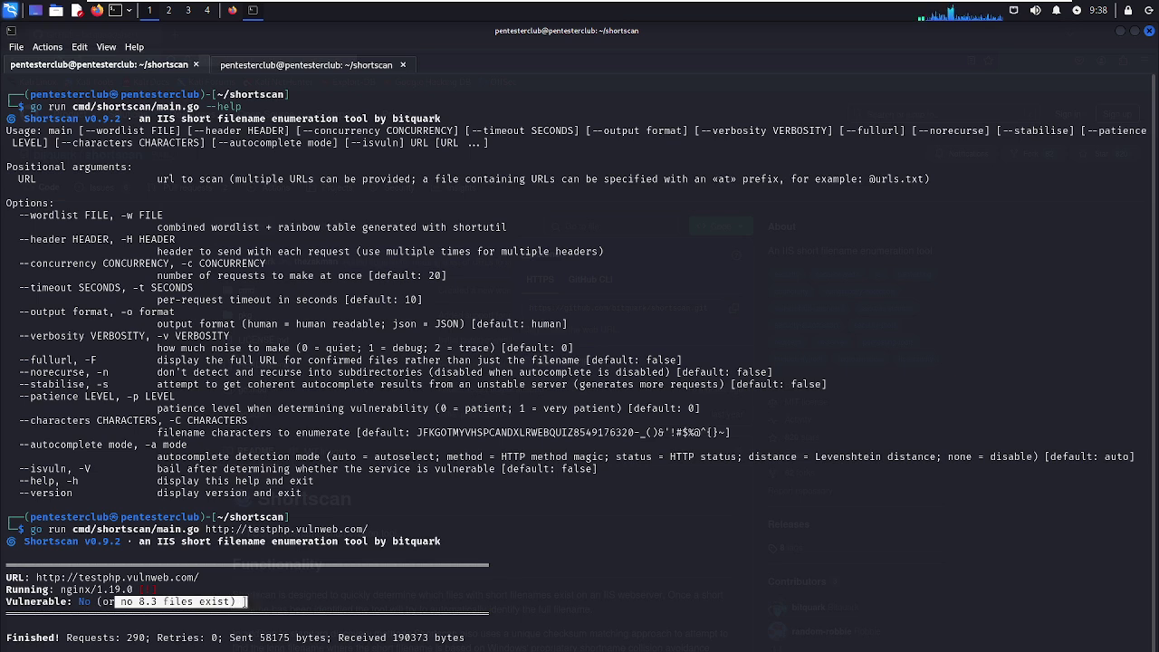
click(245, 602)
drag(60, 637, 482, 637)
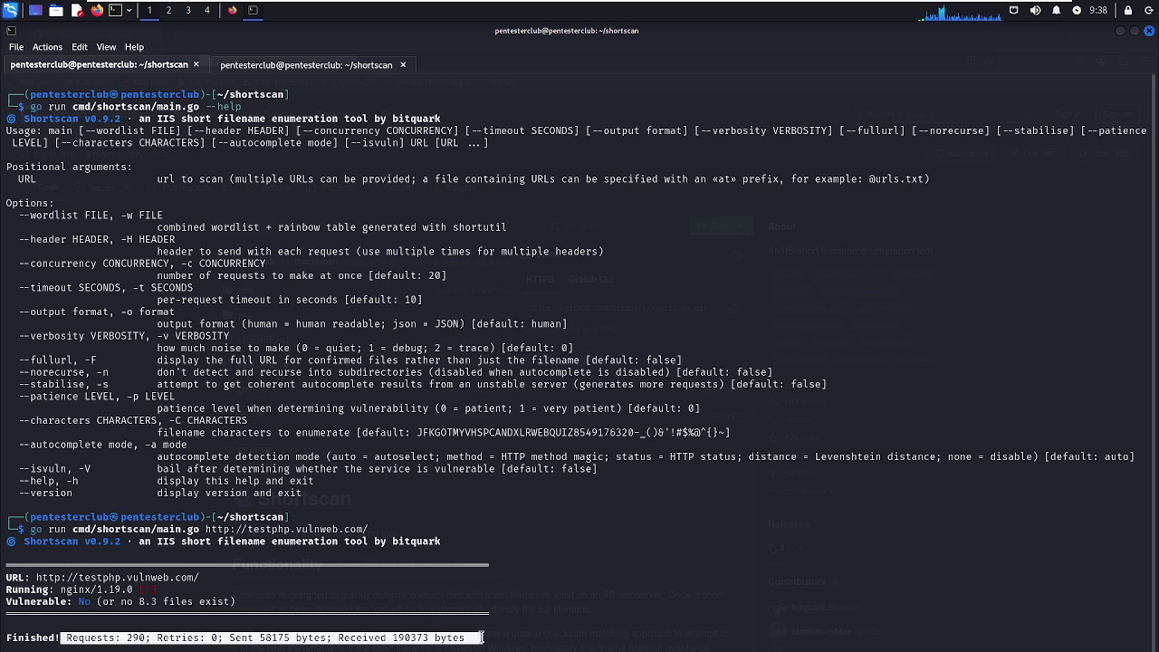
click(630, 469)
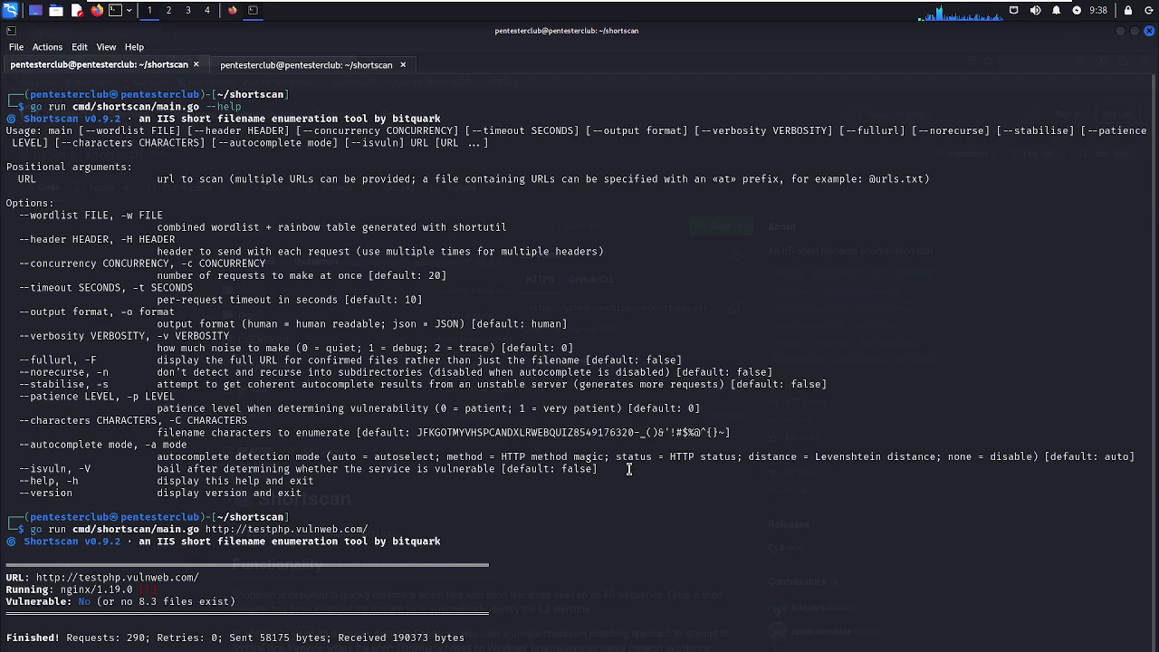
click(282, 67)
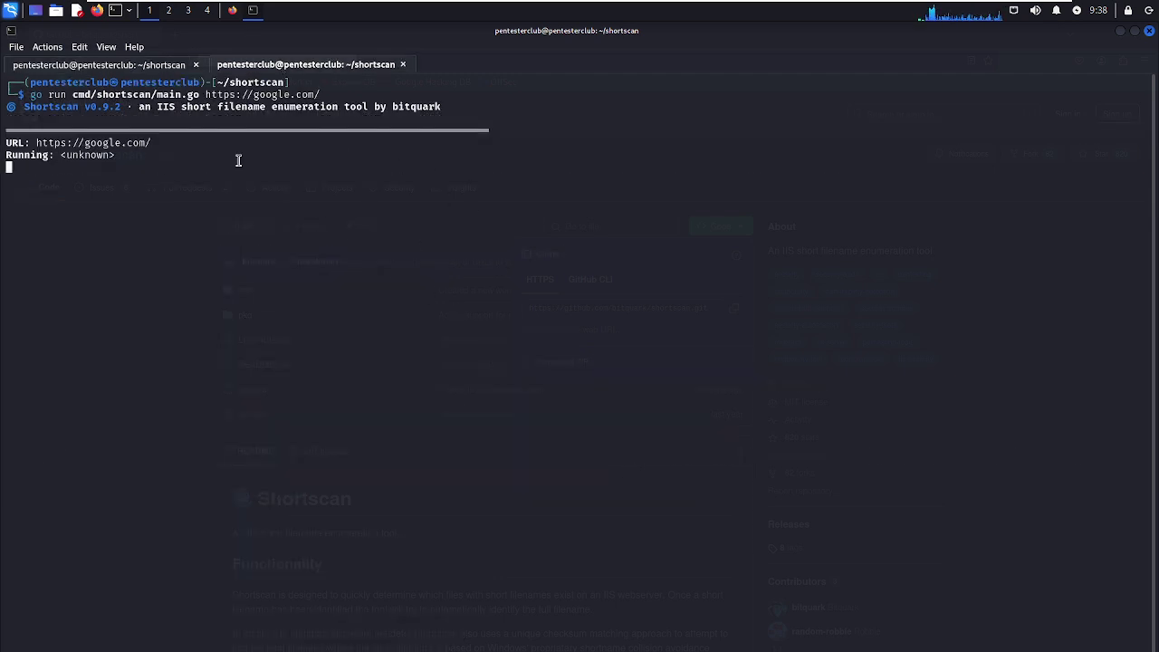
click(99, 66)
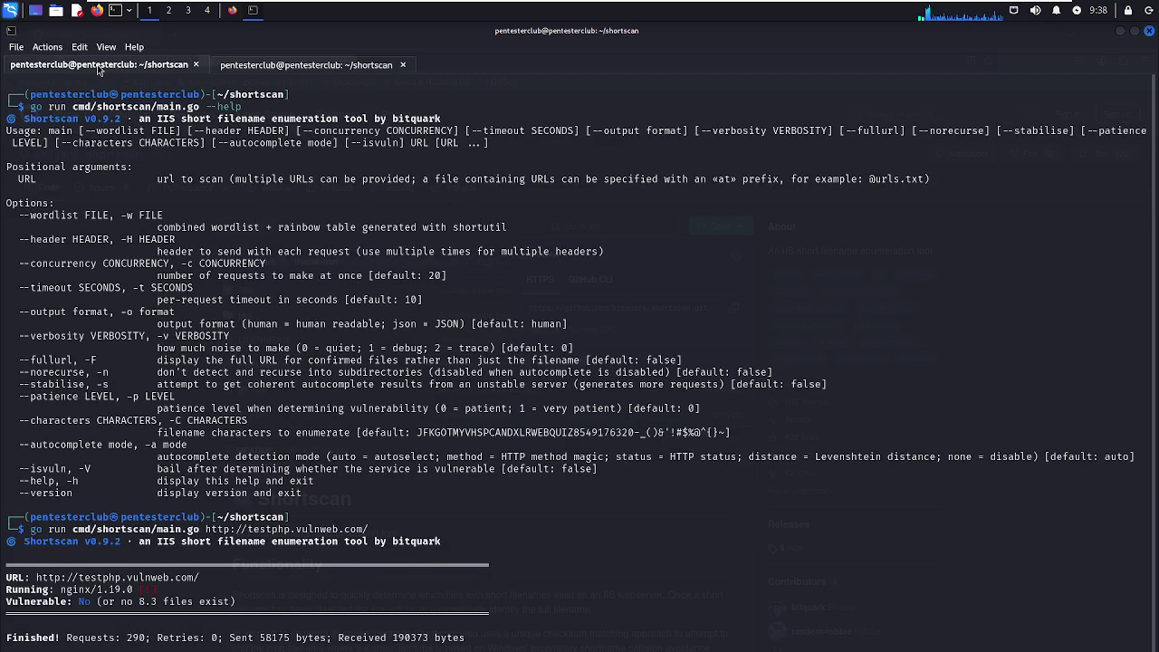